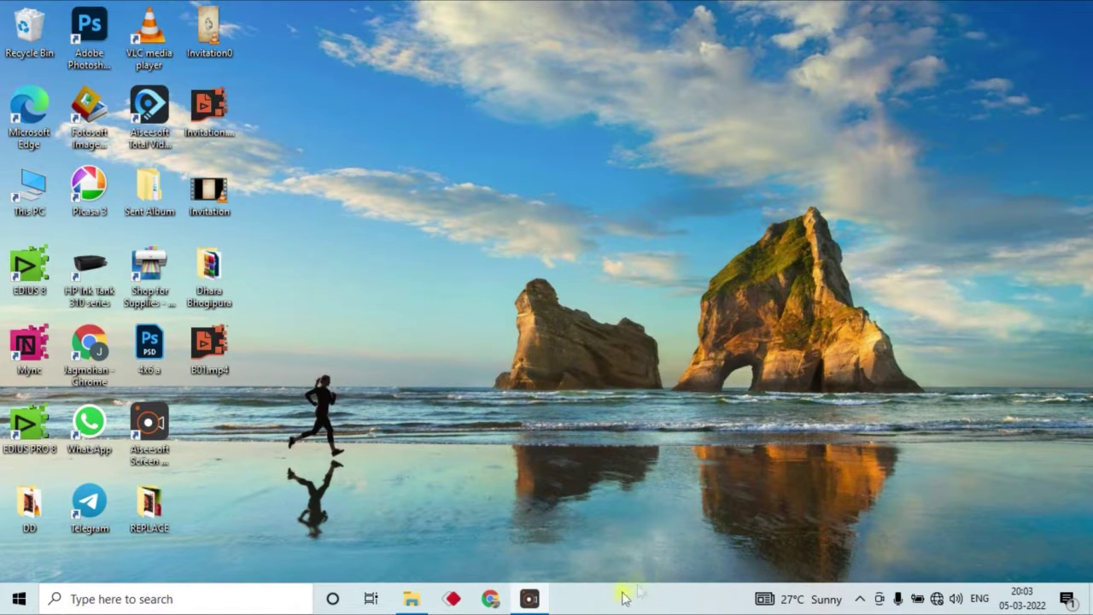
right_click(499, 242)
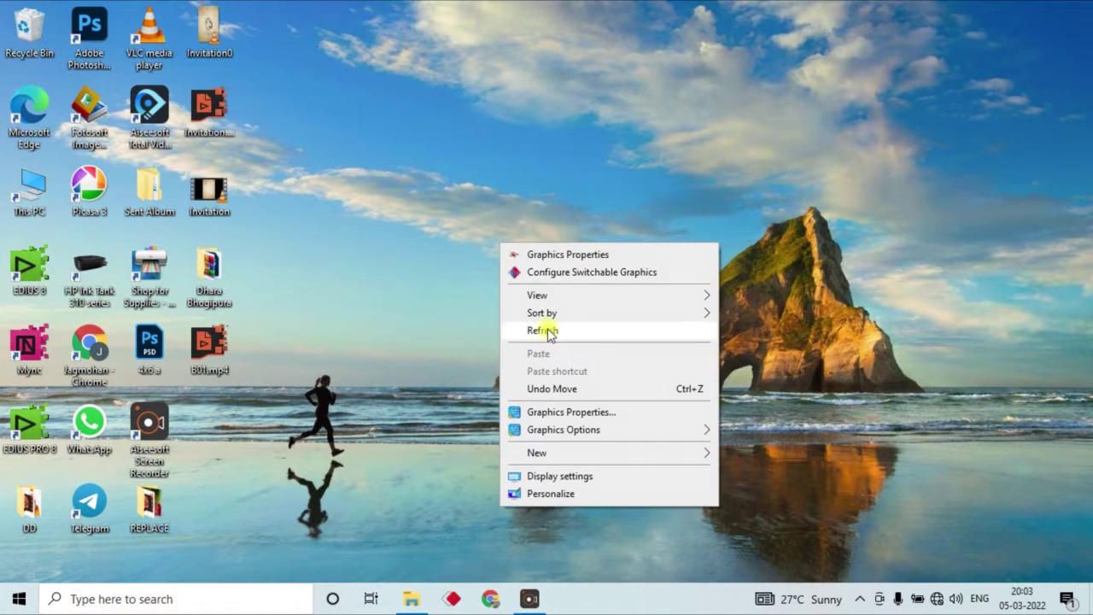
left_click(546, 332)
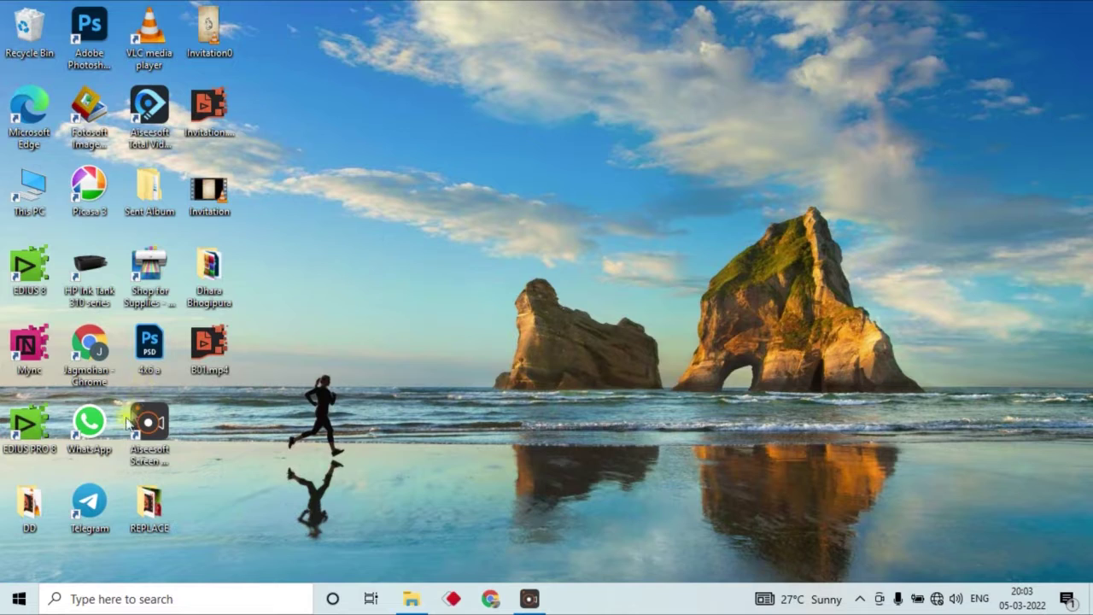
Launch EDIUS Pro 8, open the recent Baarish Ban Jaana project and dismiss the missing plug-in warning
left_click(50, 430)
left_click(49, 429)
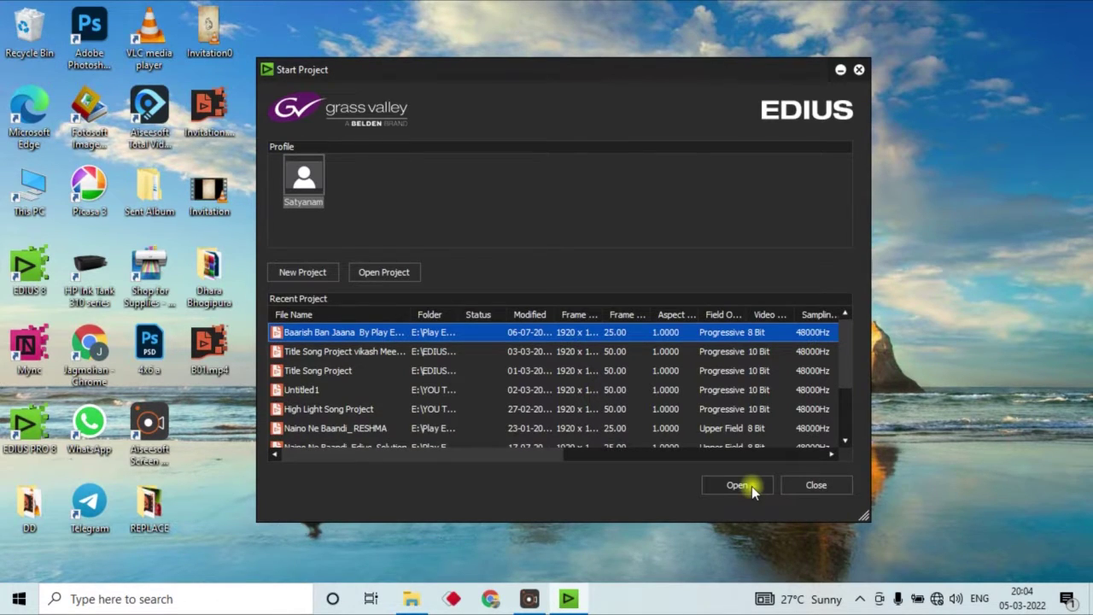
left_click(736, 485)
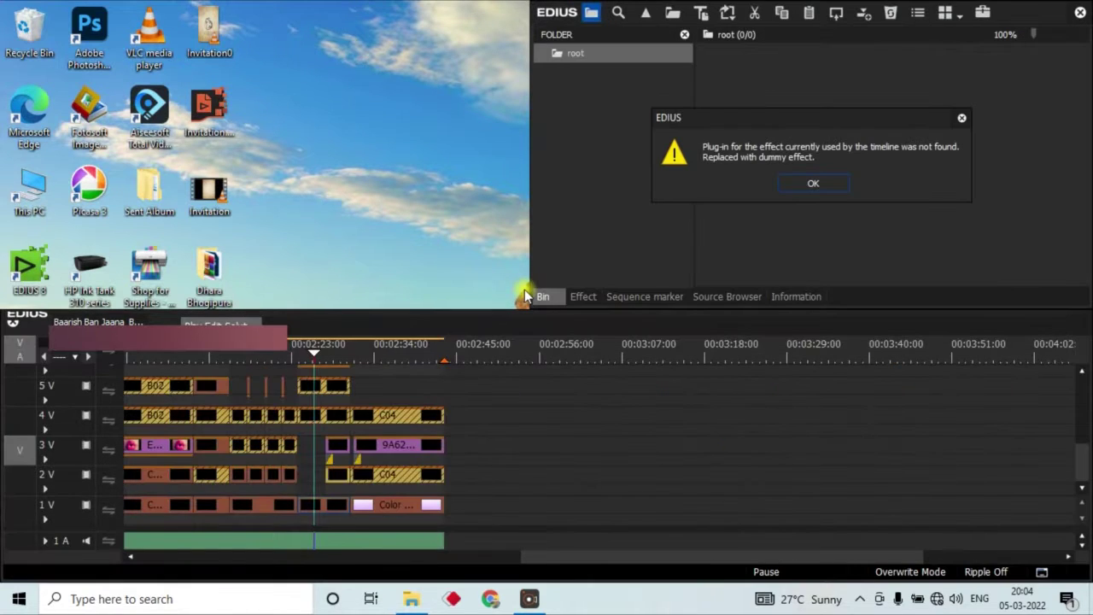
left_click(833, 182)
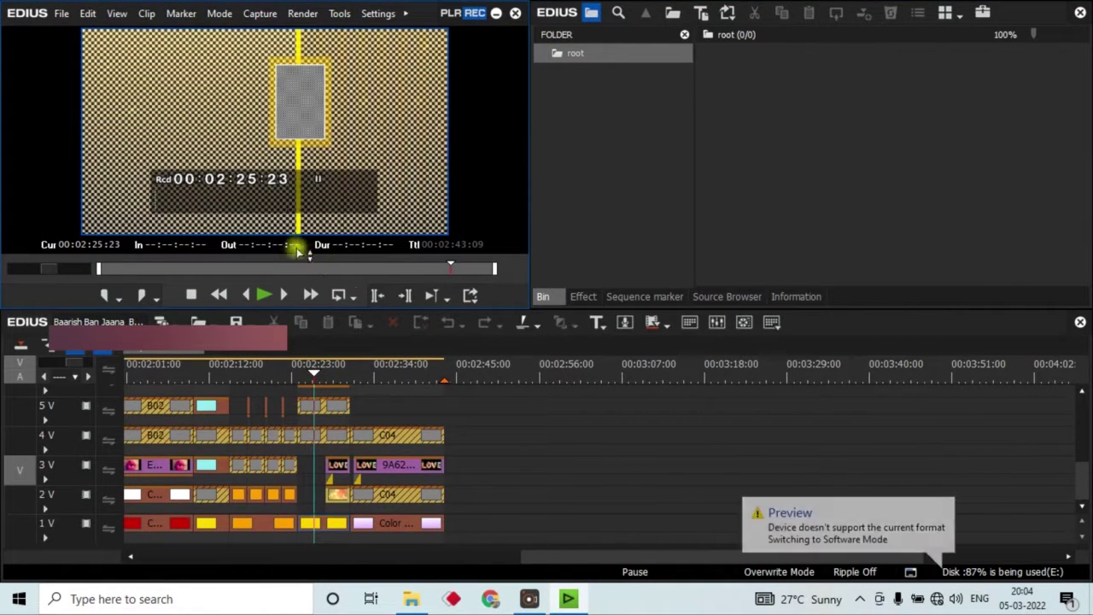
Fit the whole sequence in the timeline and move the playhead to 00:00:39:20
left_click_drag(598, 555, 213, 555)
left_click(74, 376)
left_click(69, 363)
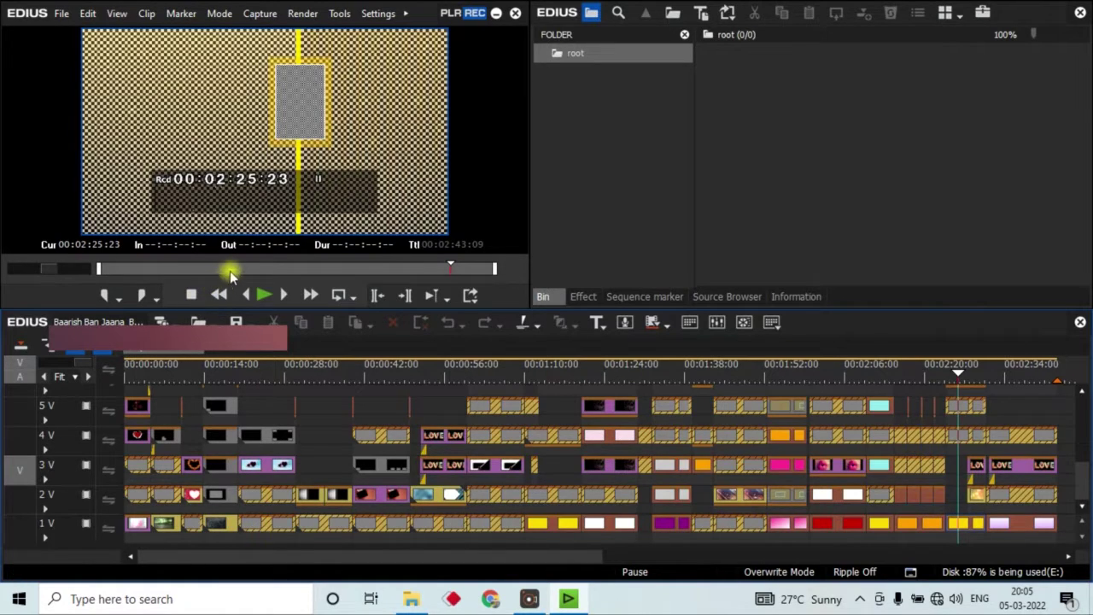
left_click_drag(299, 382, 329, 382)
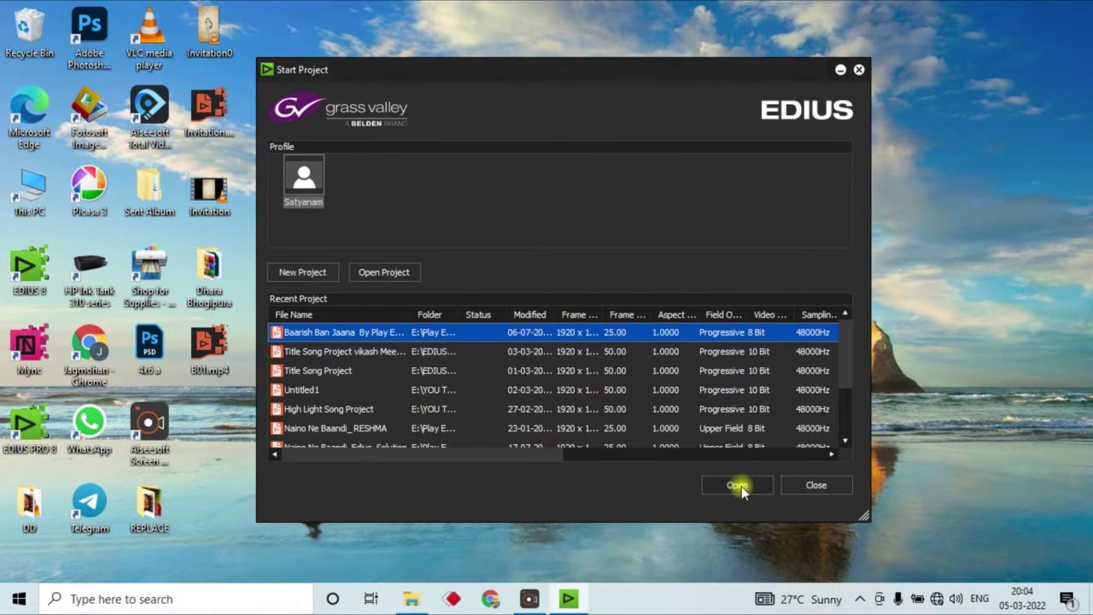
left_click(736, 485)
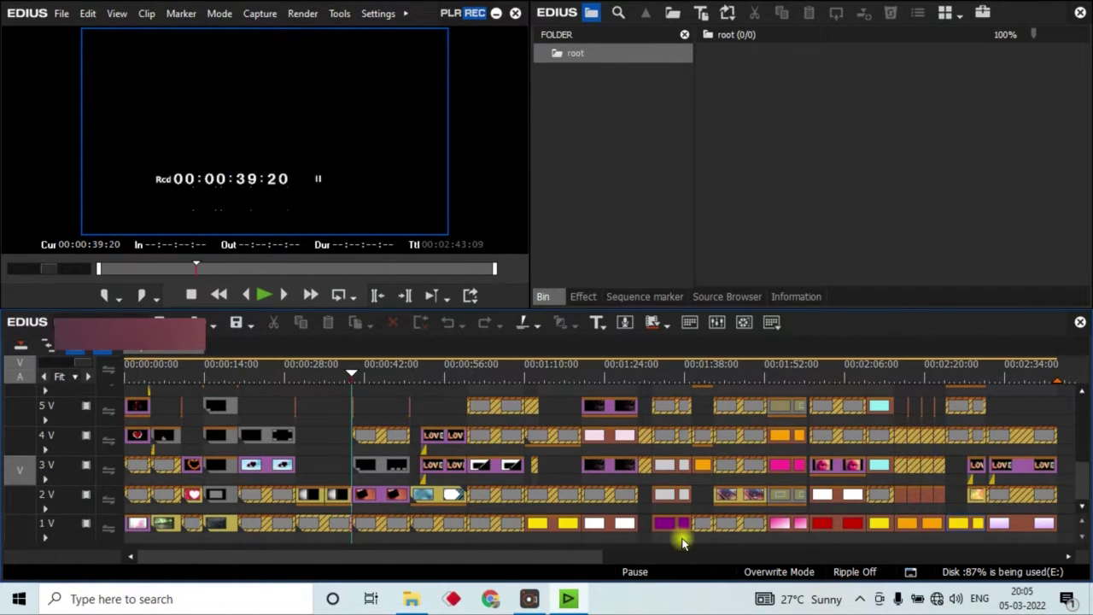
Enlarge the audio track area, mute audio track 1A and restore the video track area's height
left_click_drag(689, 548, 463, 470)
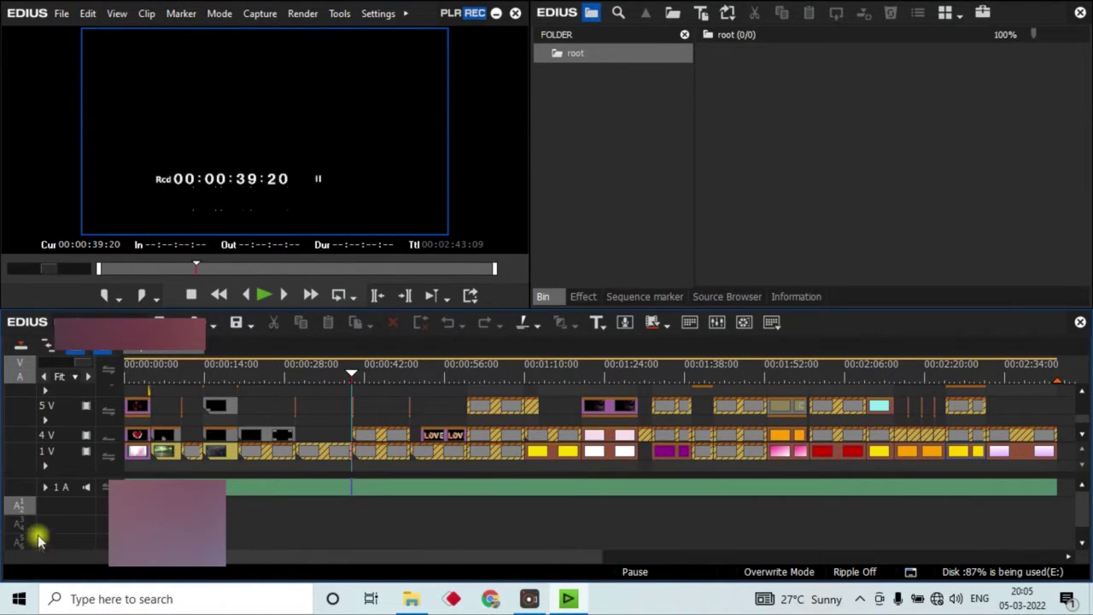
left_click(86, 487)
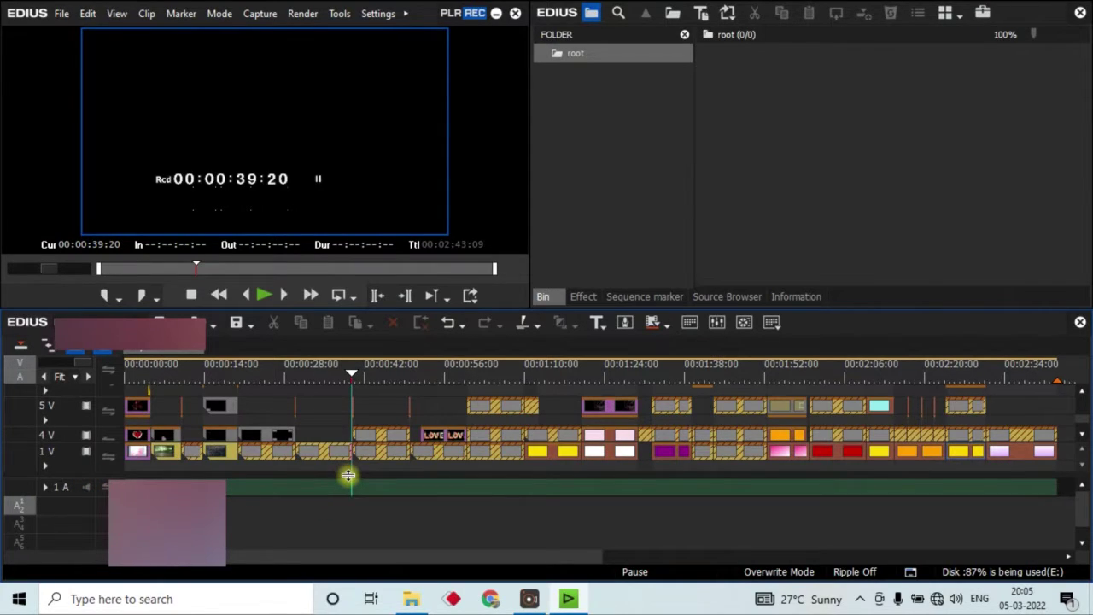
left_click_drag(348, 476, 353, 495)
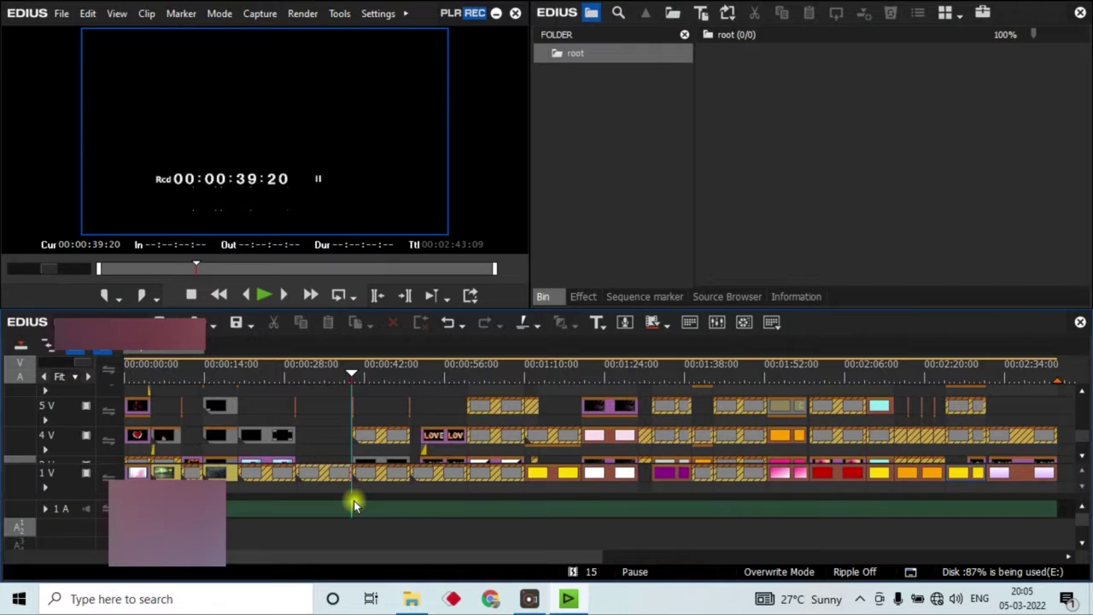
left_click_drag(357, 518, 361, 556)
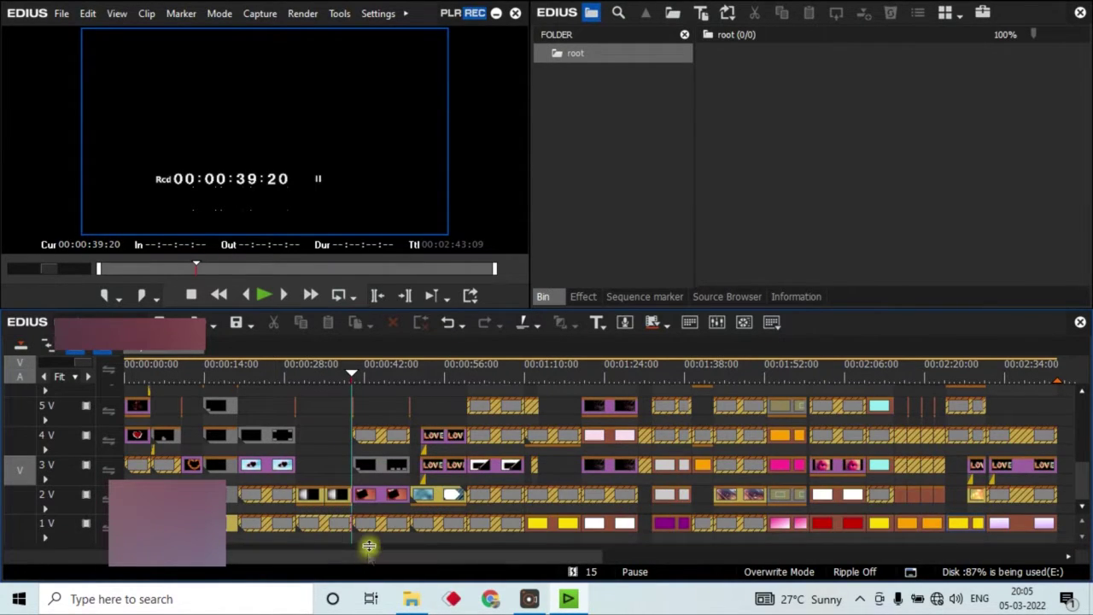
Set the Out point at 00:02:42:24 near the sequence's end and move the playhead to 00:01:32:04
left_click_drag(405, 371, 1055, 364)
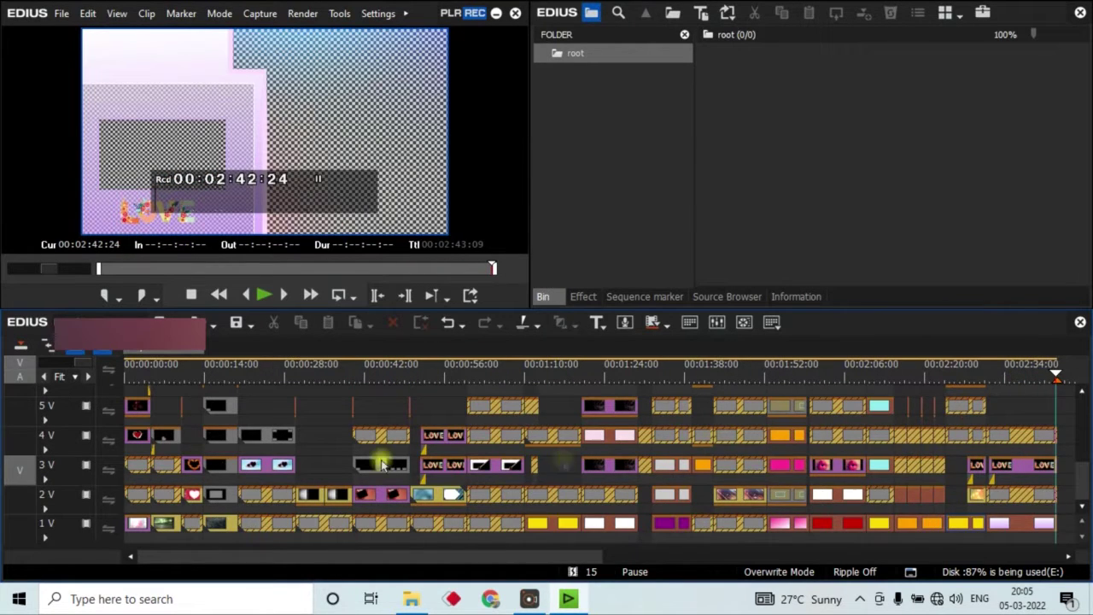
key("o")
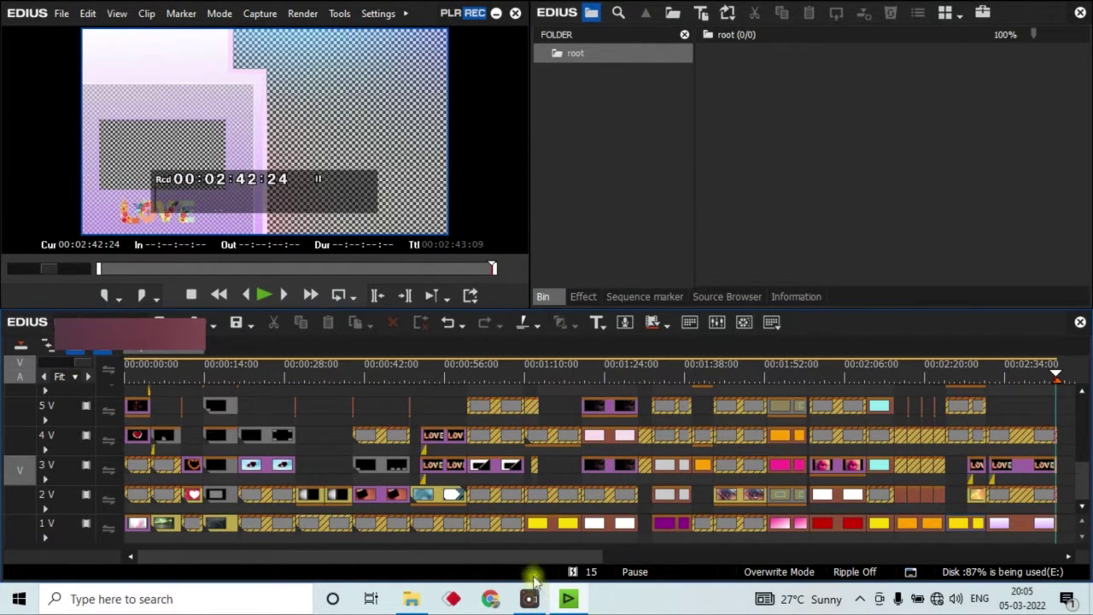
scroll(675, 546, "right", 5)
left_click(386, 376)
left_click_drag(389, 386, 325, 415)
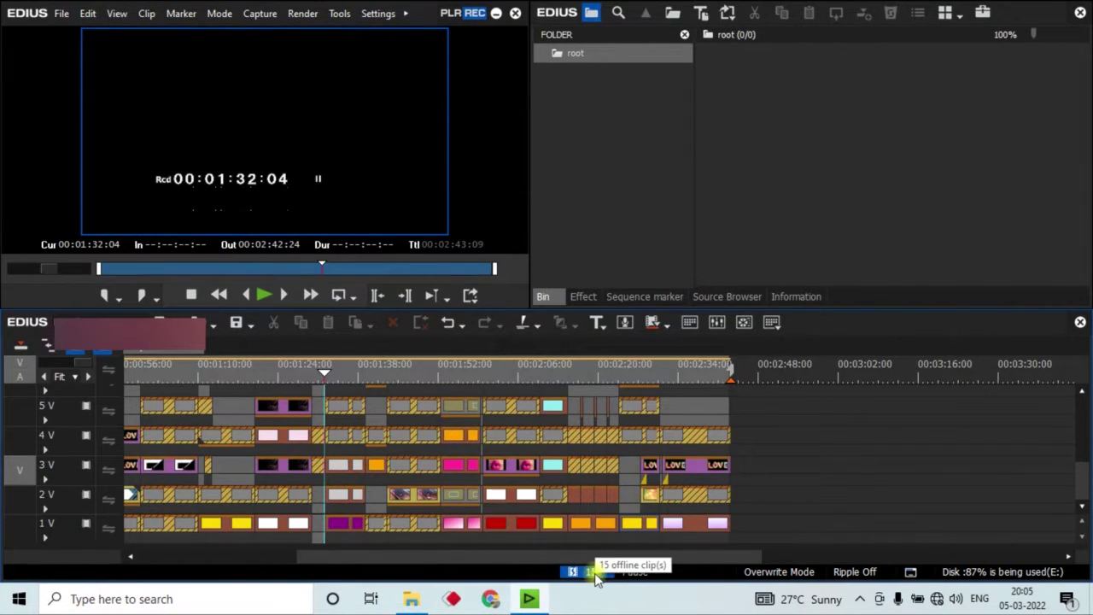
Open the restore list for the offline clips, select all of them and choose to relink by folder
mouse_move(598, 577)
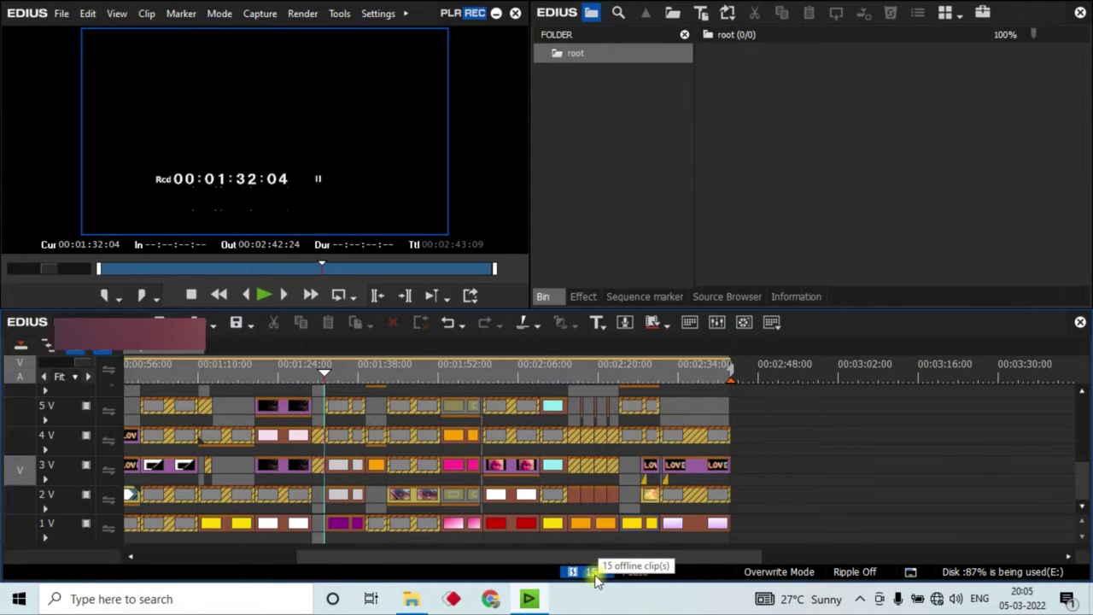
left_click(598, 578)
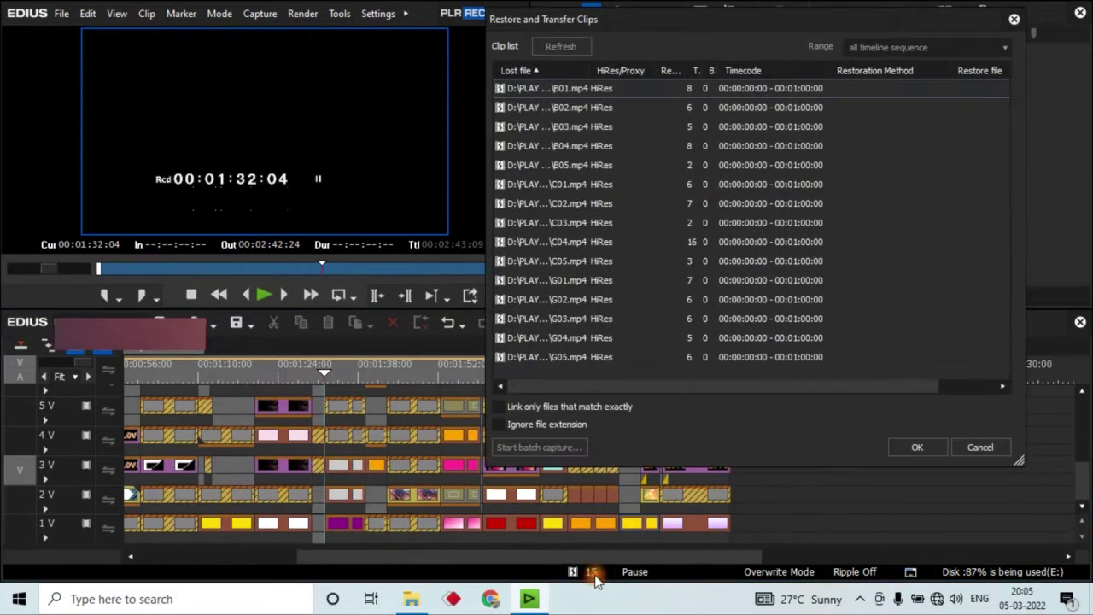
left_click(912, 87)
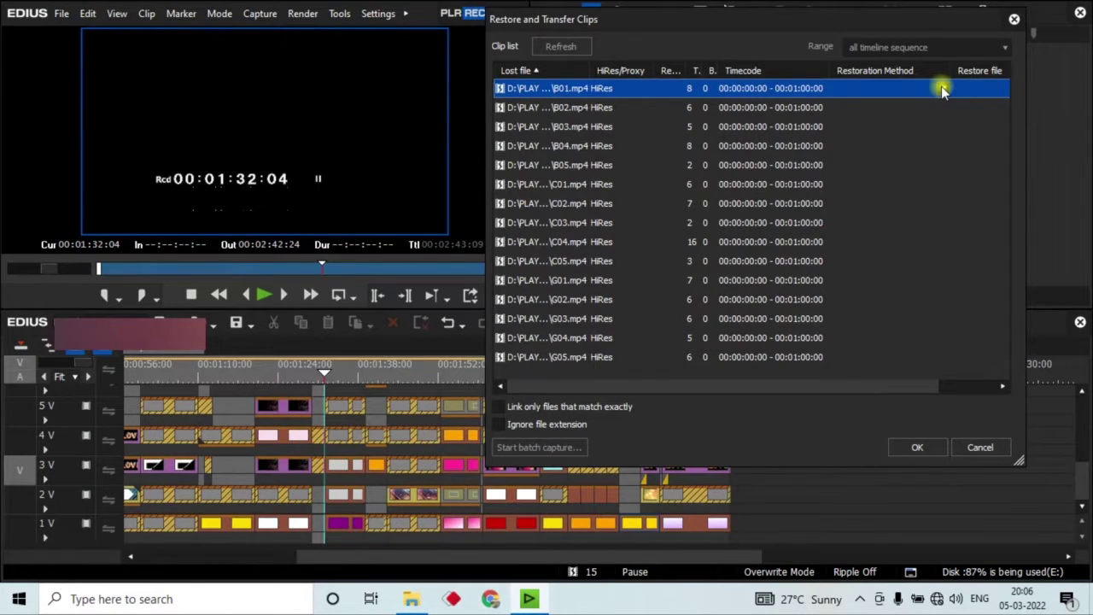
key("ctrl+a")
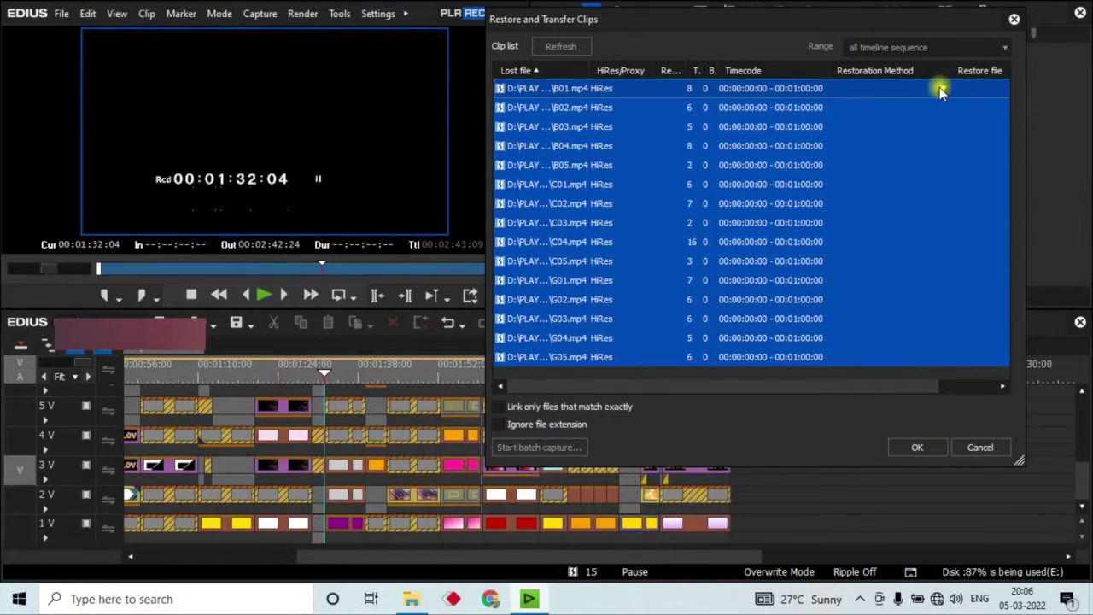
left_click(939, 88)
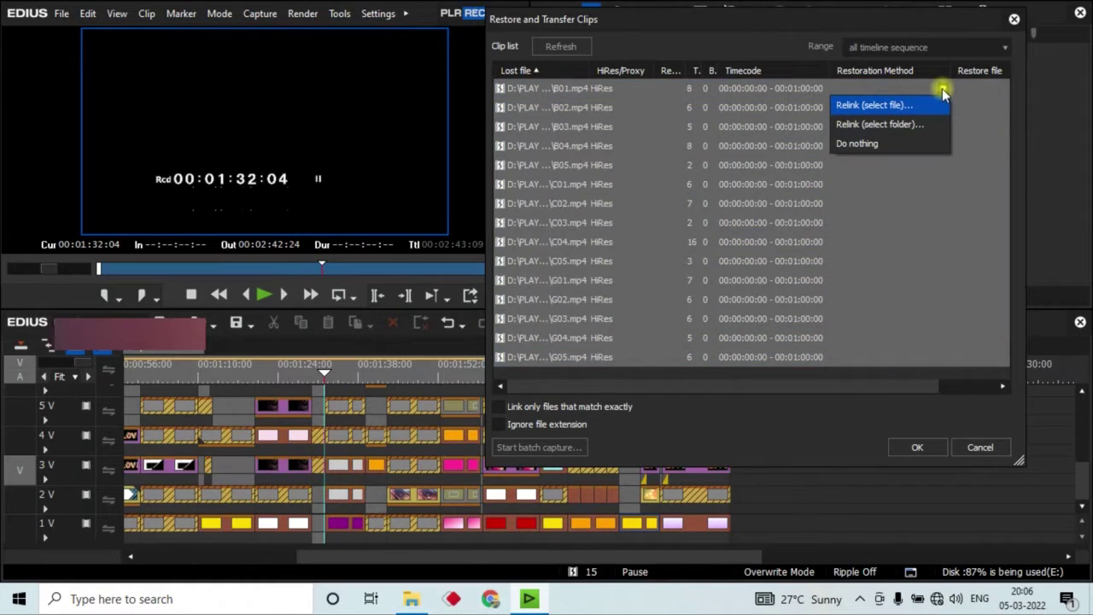
left_click(869, 130)
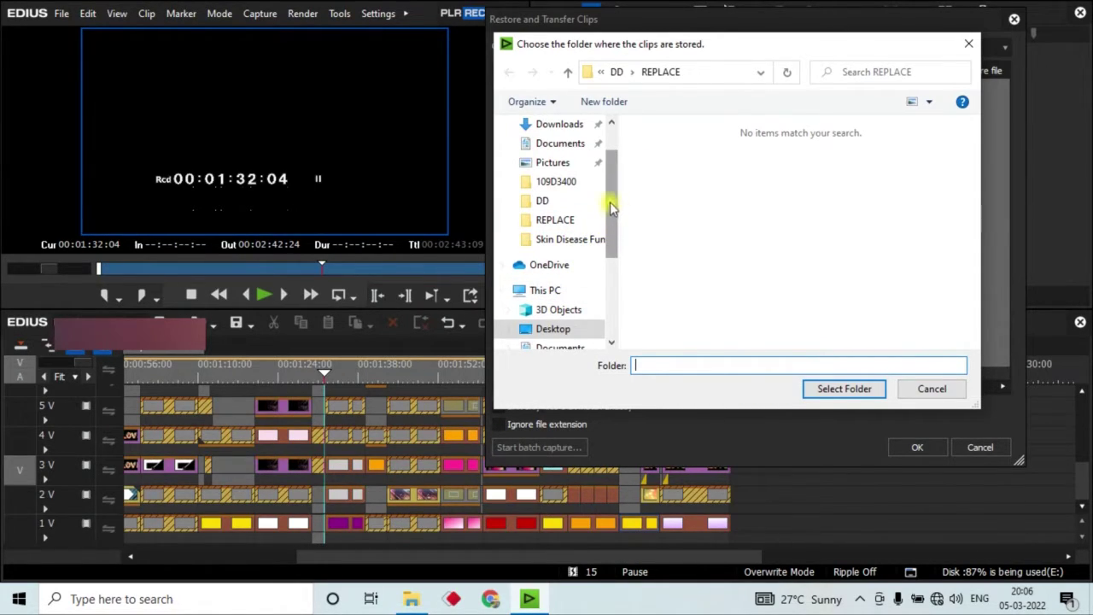
Choose the REPLACE folder on the Desktop as the clips' source and apply the relinking
scroll(618, 198, "up", 1)
mouse_move(616, 191)
left_mouse_down()
mouse_move(615, 305)
mouse_move(623, 202)
left_mouse_up()
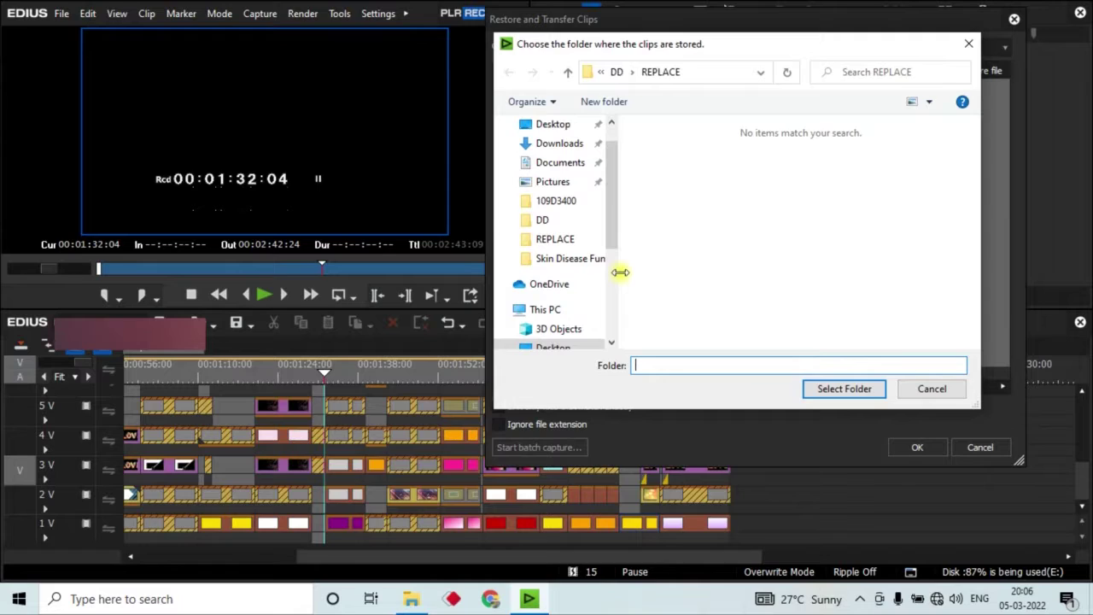
left_click_drag(620, 273, 657, 270)
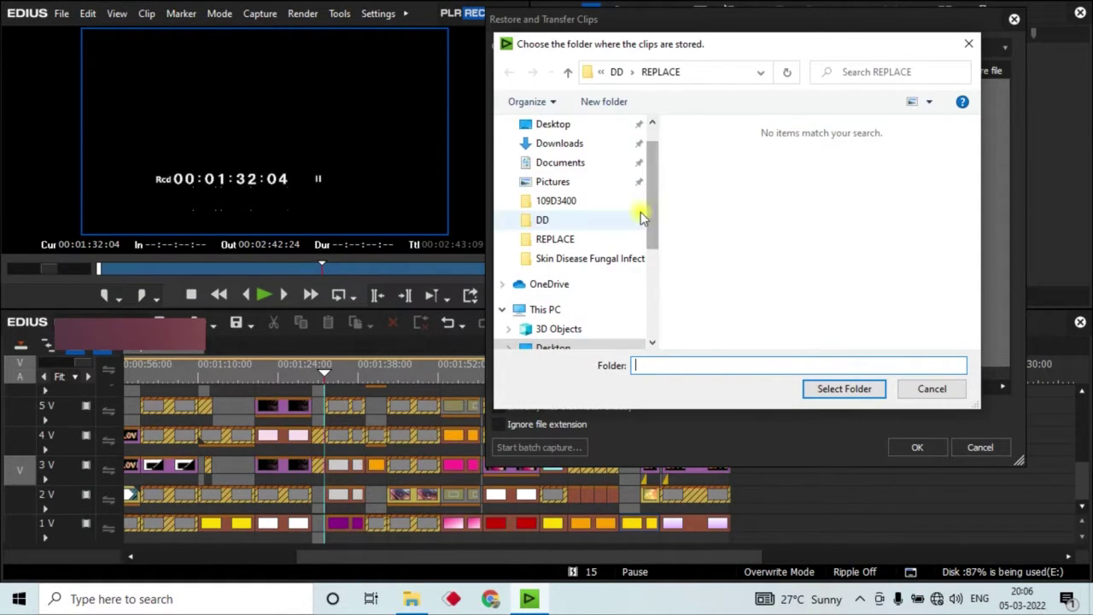
scroll(602, 158, "up", 1)
left_click(602, 158)
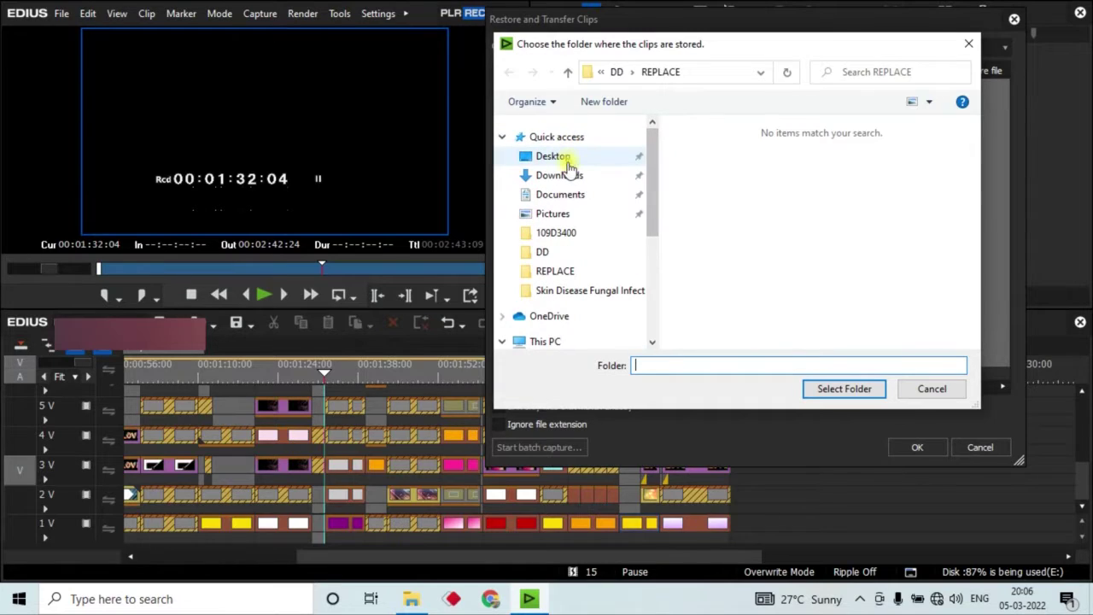
left_click(731, 183)
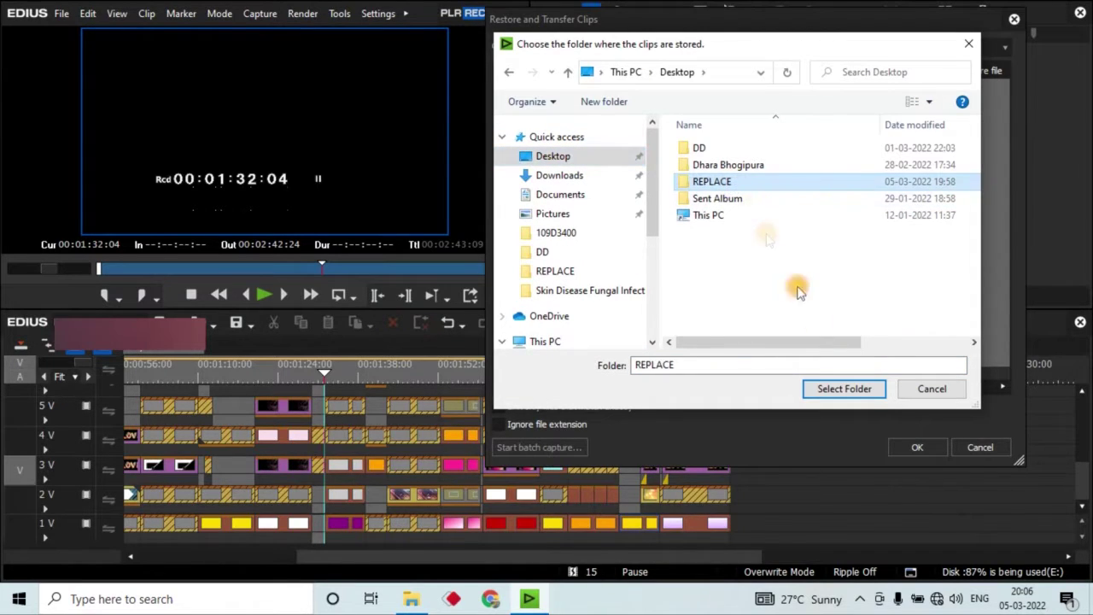
left_click(846, 394)
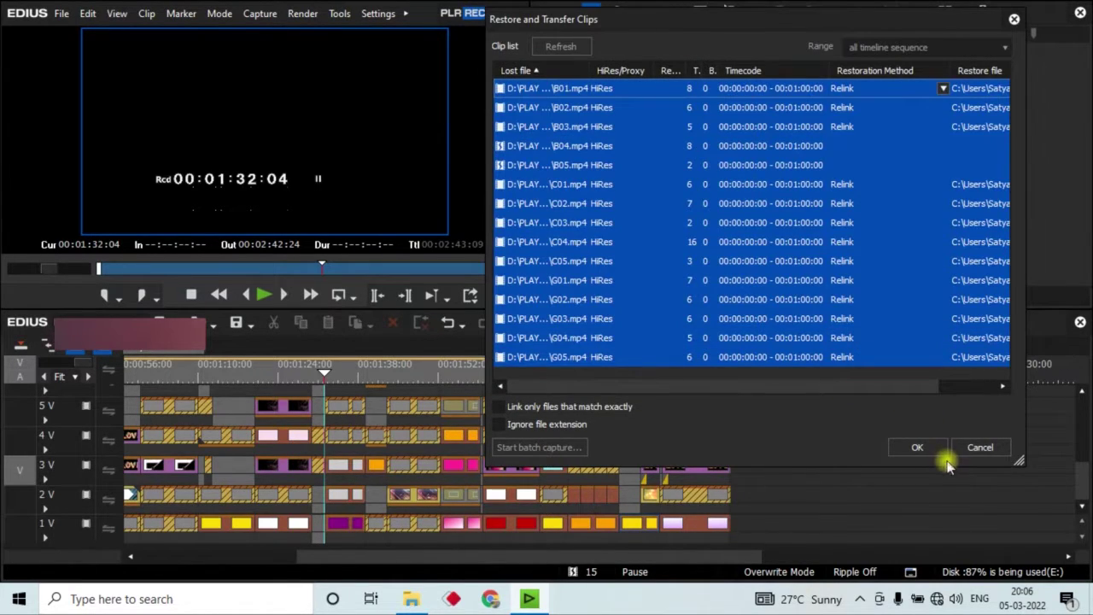
left_click(917, 447)
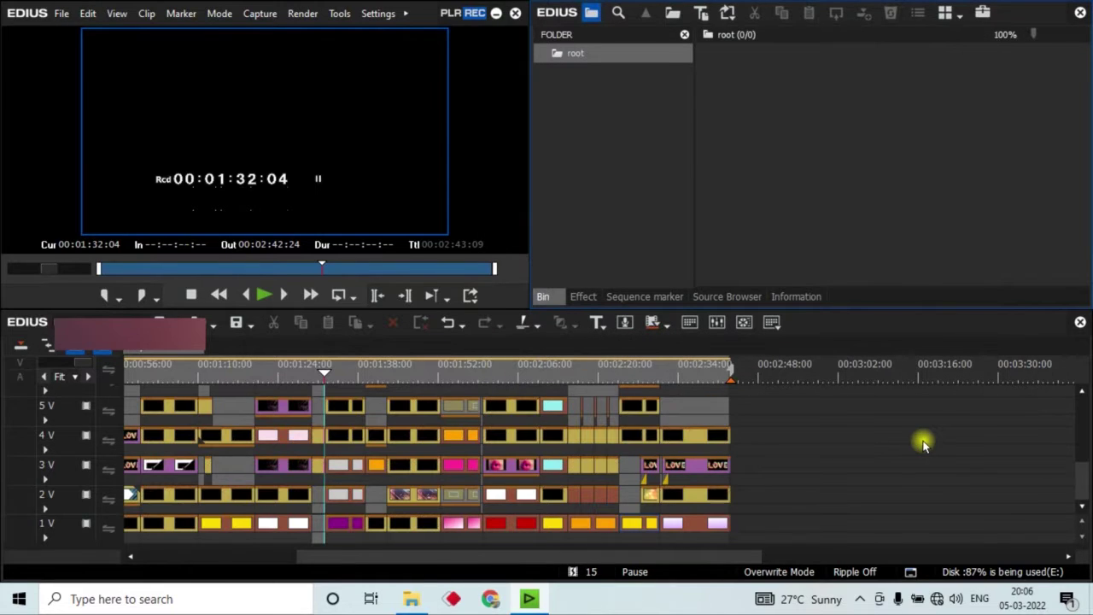
Relink the remaining offline clips B04.mp4 and B05.mp4 to the Desktop's REPLACE folder and apply
left_click_drag(477, 564, 518, 568)
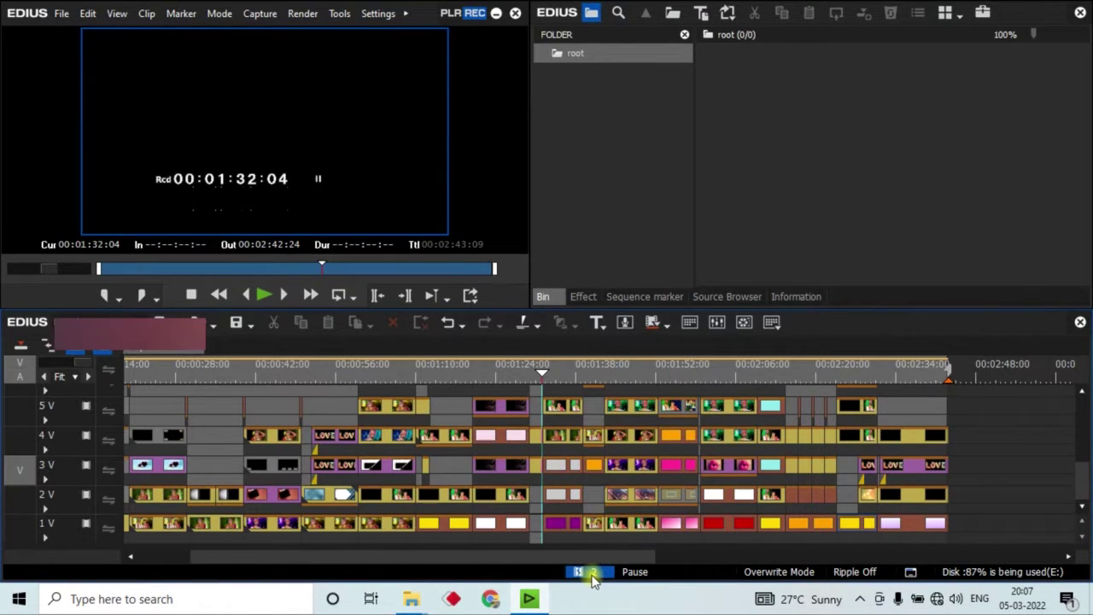
left_click(594, 574)
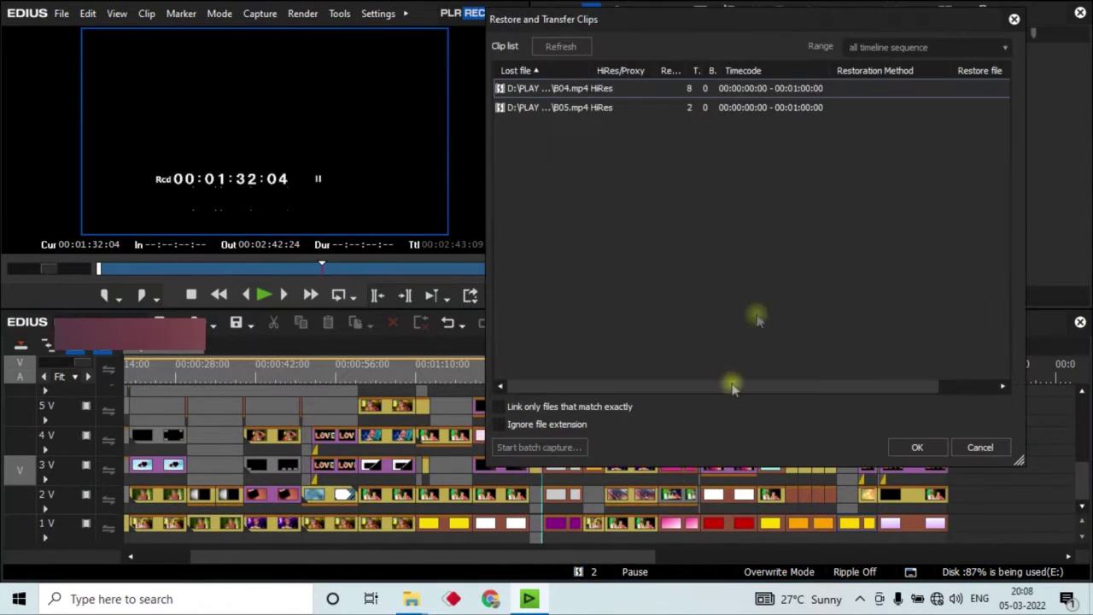
left_click(832, 89)
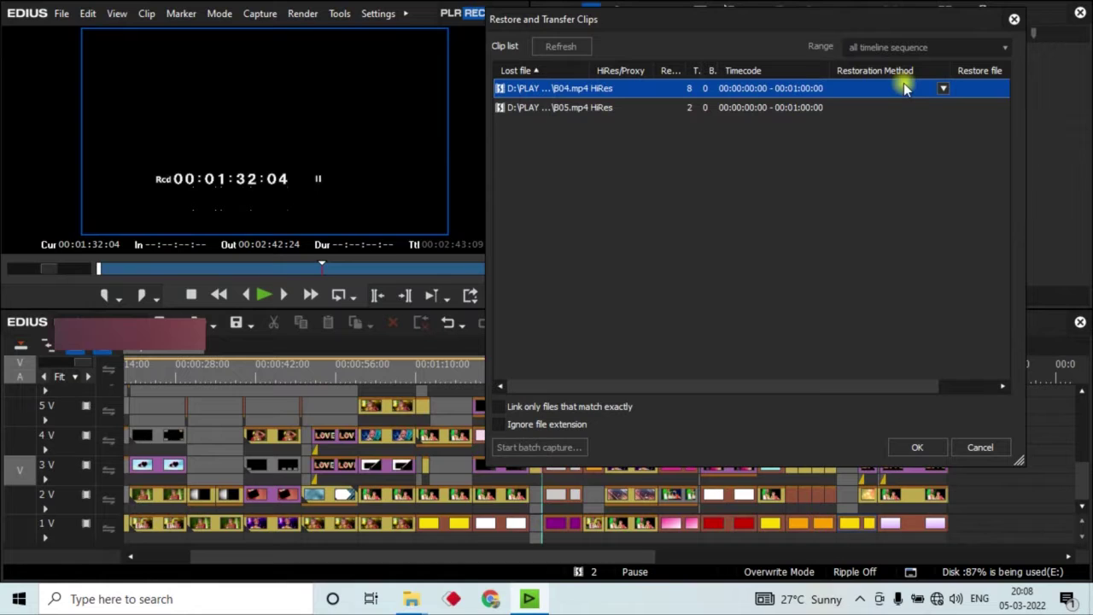
key("ctrl+a")
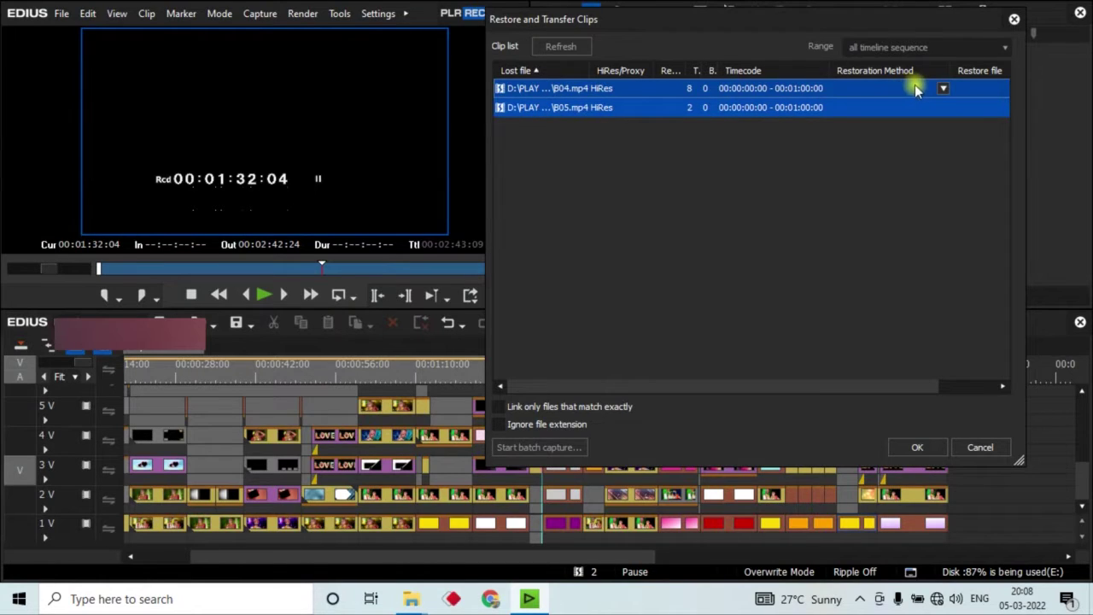
left_click(943, 88)
left_click(894, 126)
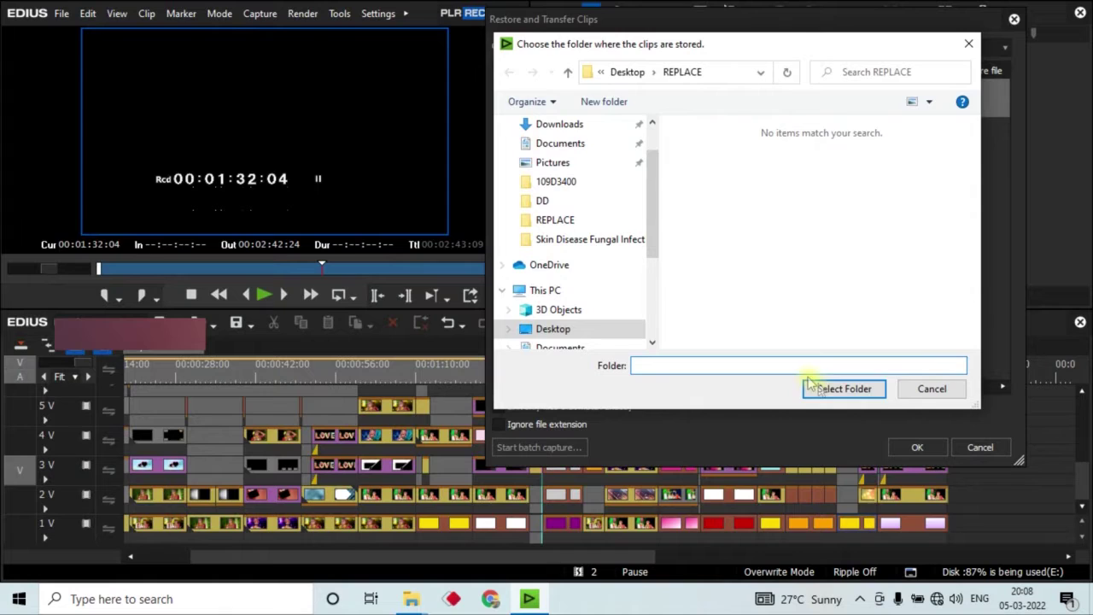
left_click(851, 390)
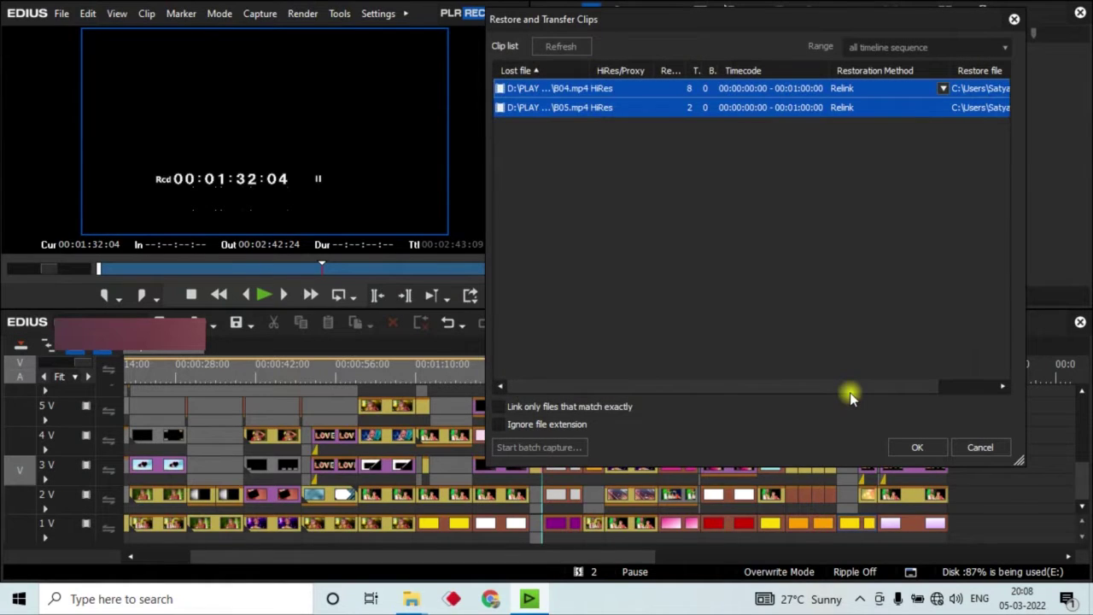
left_click(919, 446)
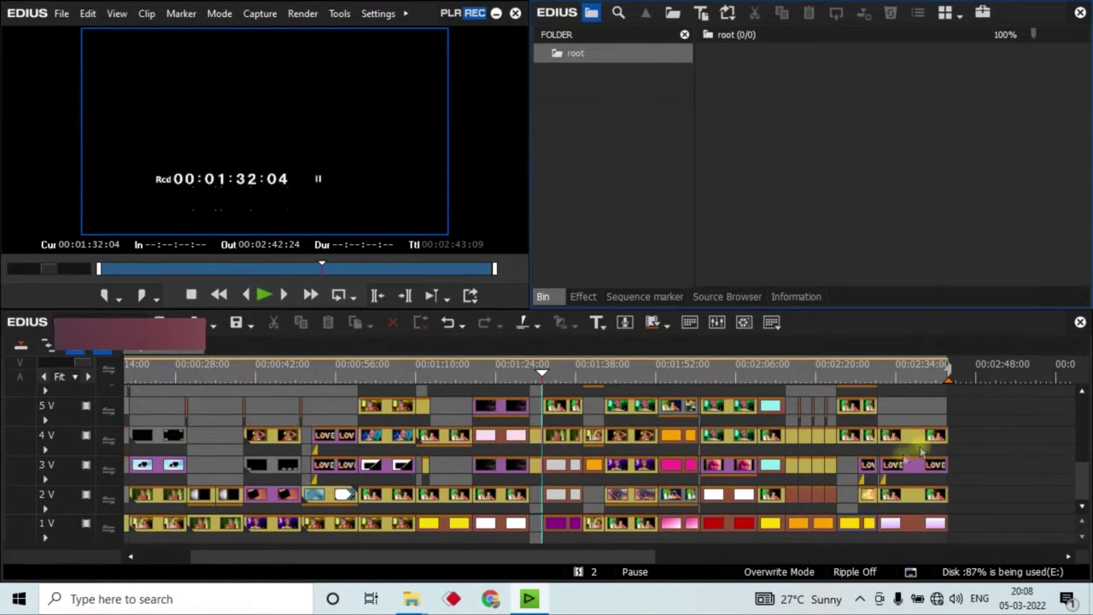
Scrub through the sequence between about 00:00:24 and 00:01:54 to check the relinked clips in the composited scenes
left_click(242, 372)
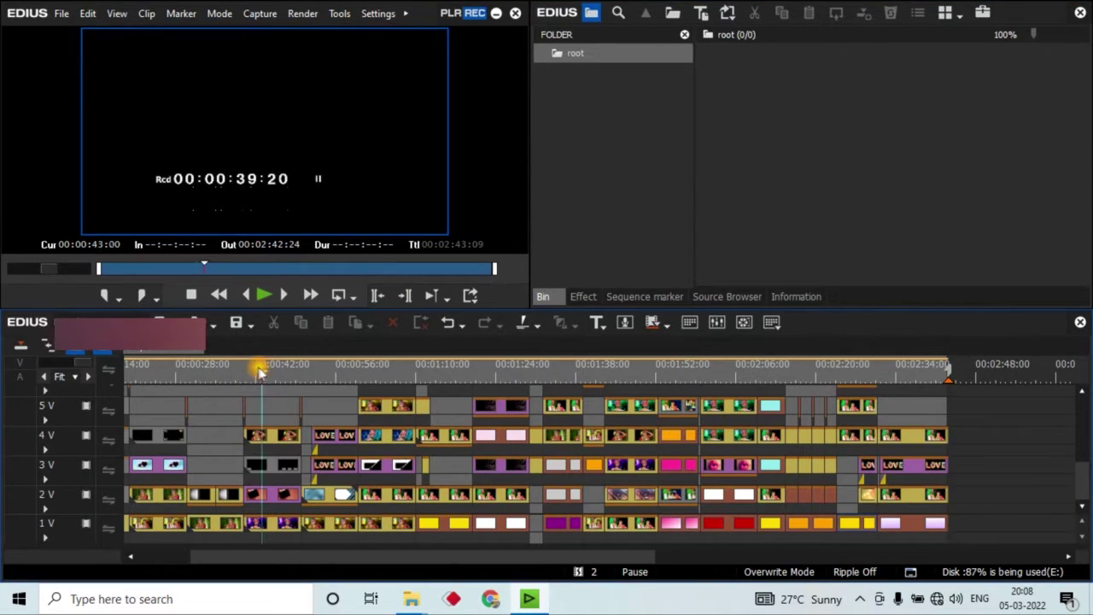
left_click(275, 372)
left_click(276, 372)
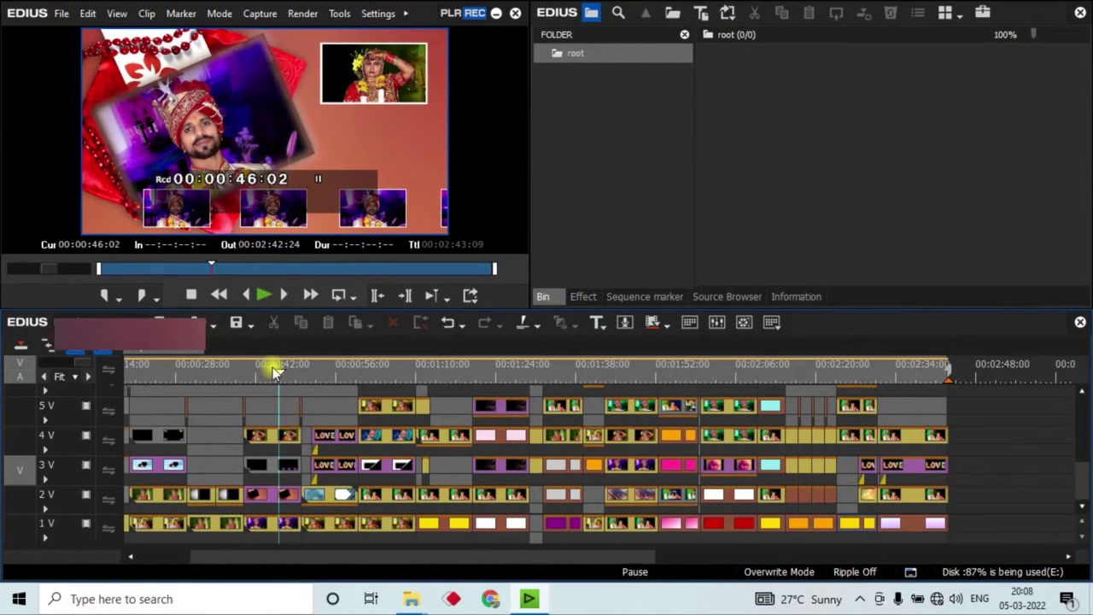
mouse_move(275, 372)
left_mouse_down()
mouse_move(268, 380)
mouse_move(423, 394)
mouse_move(463, 395)
mouse_move(473, 379)
mouse_move(672, 400)
left_mouse_up()
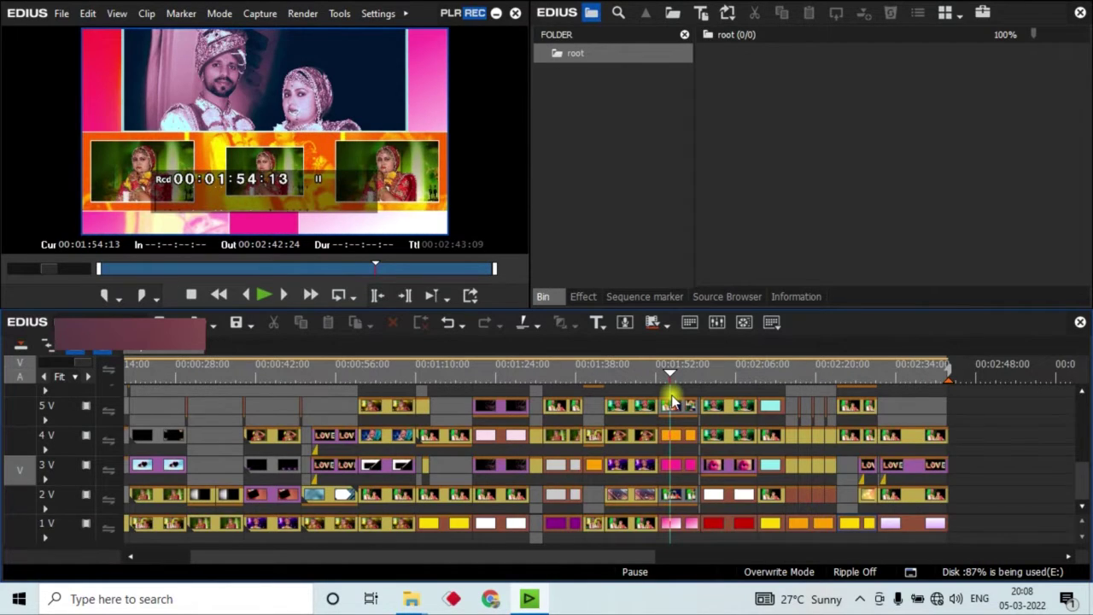
left_click_drag(672, 400, 152, 458)
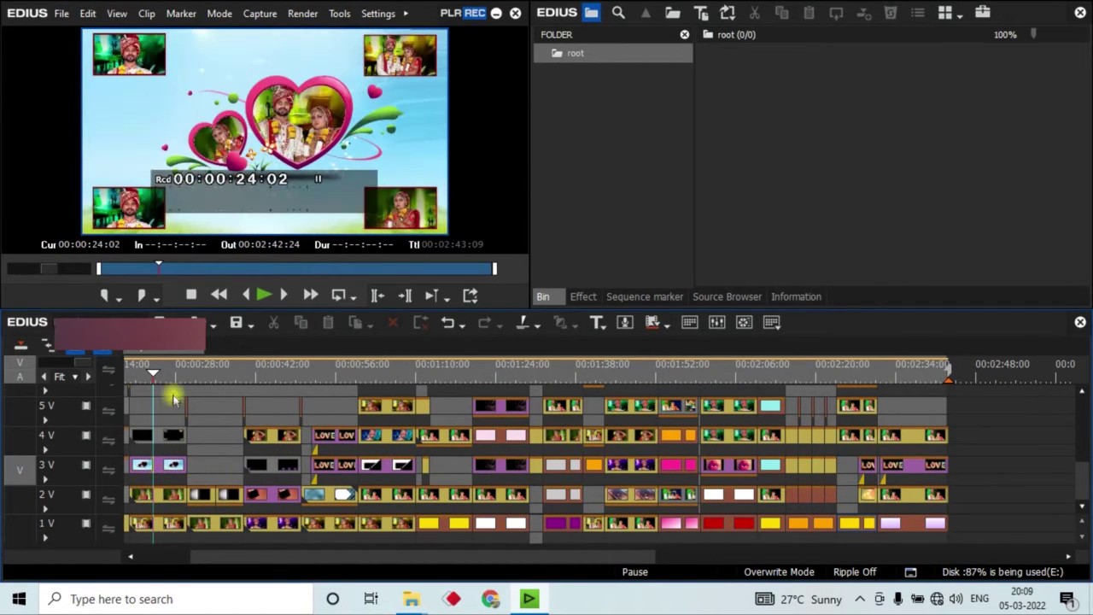
Play short passages of the sequence from 00:00:24:02 and from 00:01:04:07 to preview the relinked scenes
left_click(269, 295)
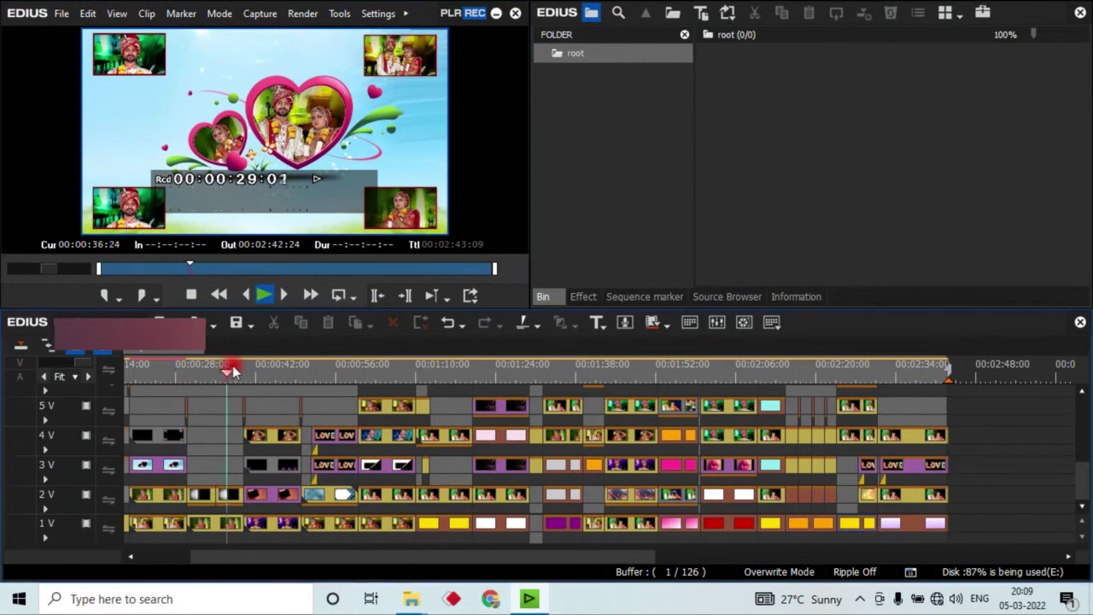
left_click_drag(255, 377, 383, 394)
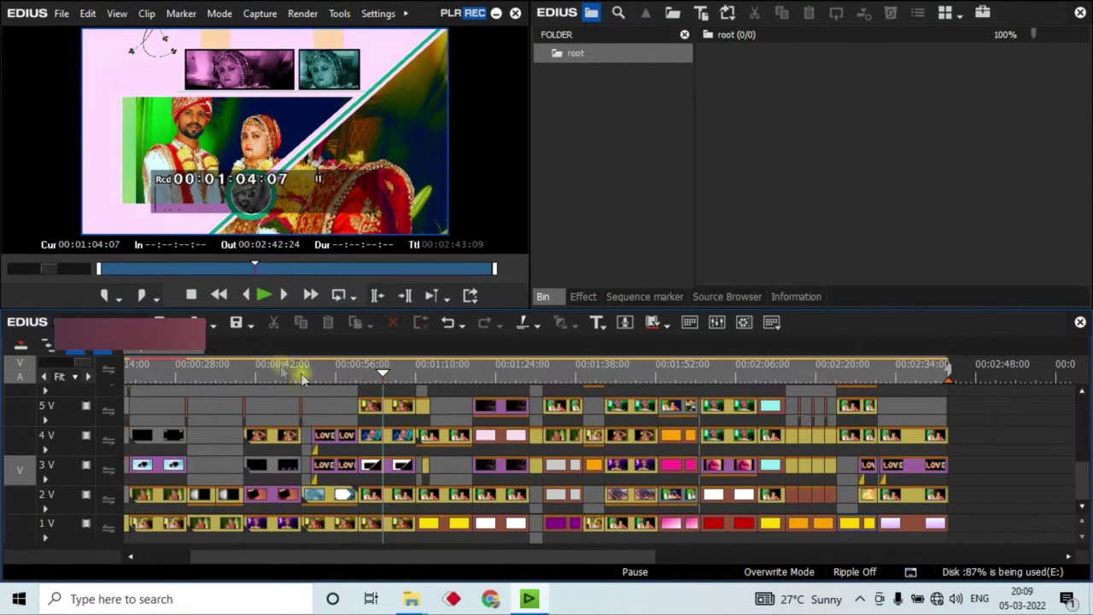
left_click(264, 294)
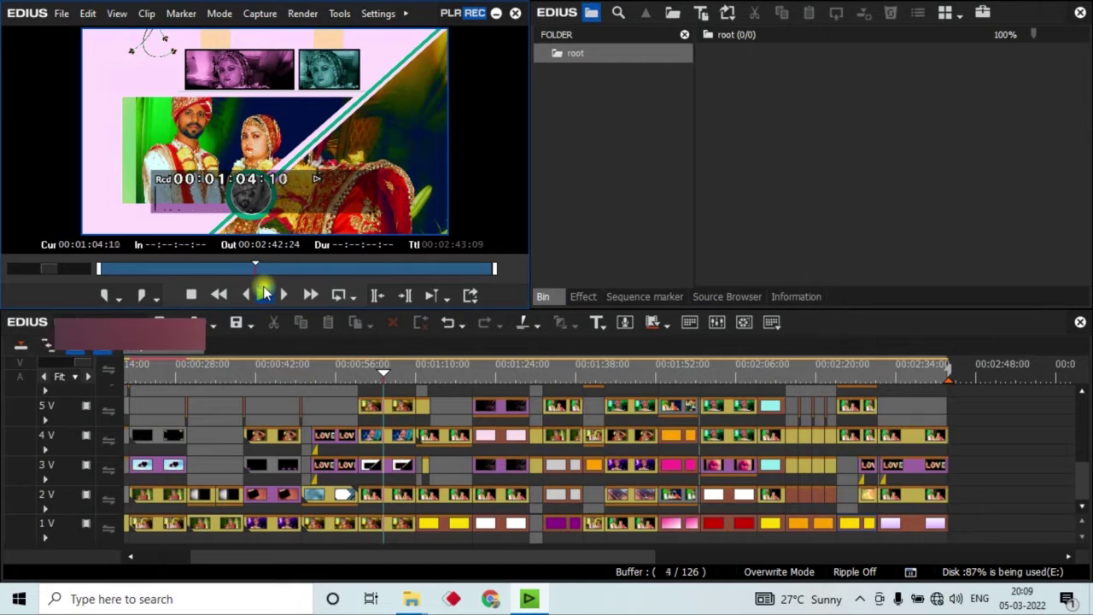
left_click(265, 294)
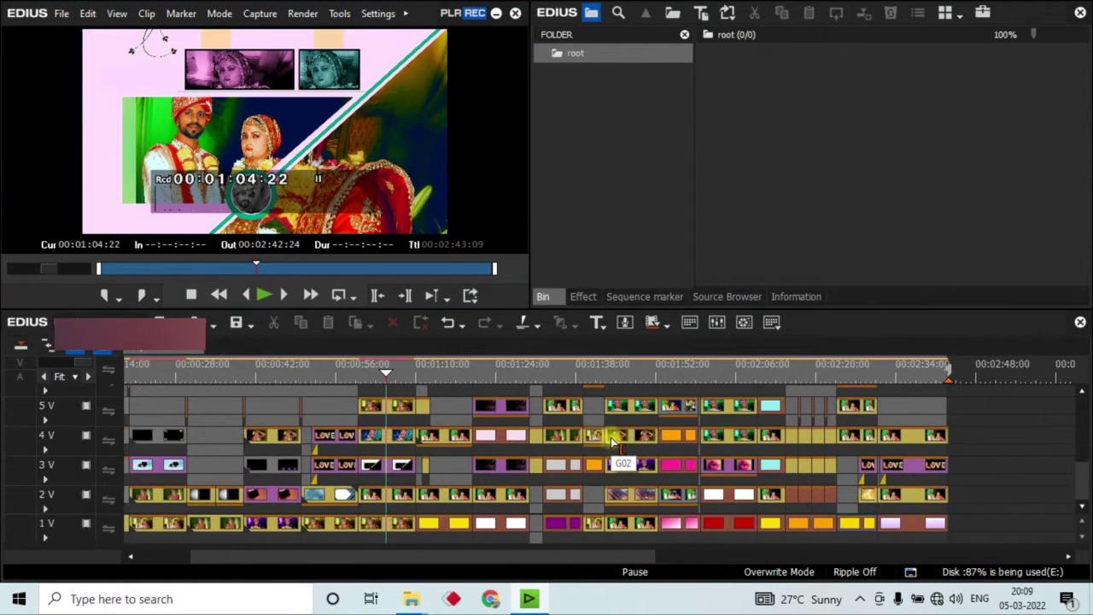
Start a Print to File export of the In-to-Out range with the MPEG2 Program Stream preset
key("F11")
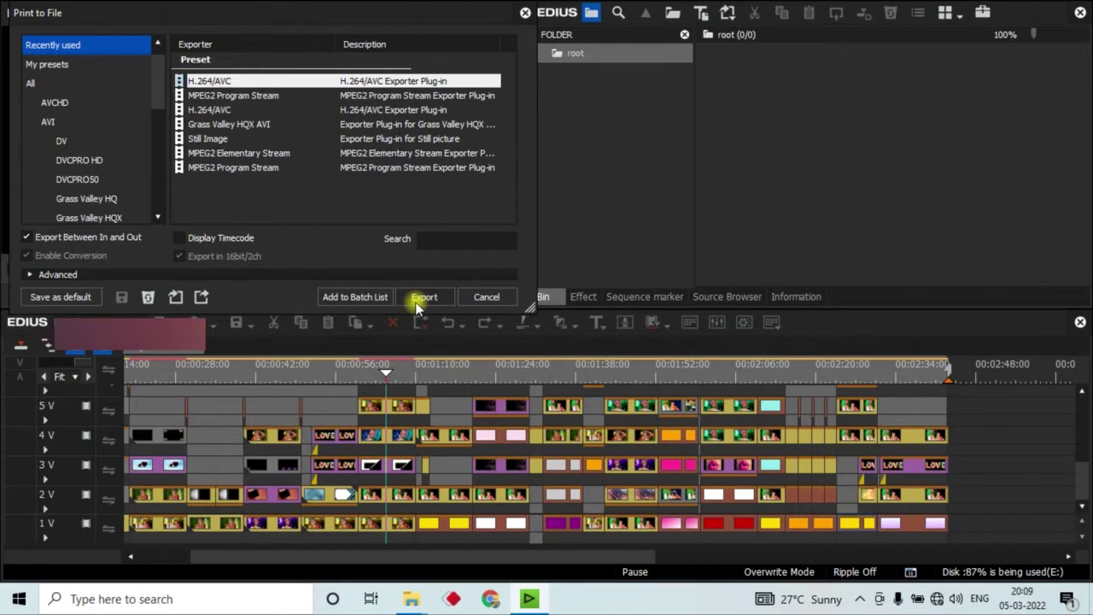
left_click(247, 94)
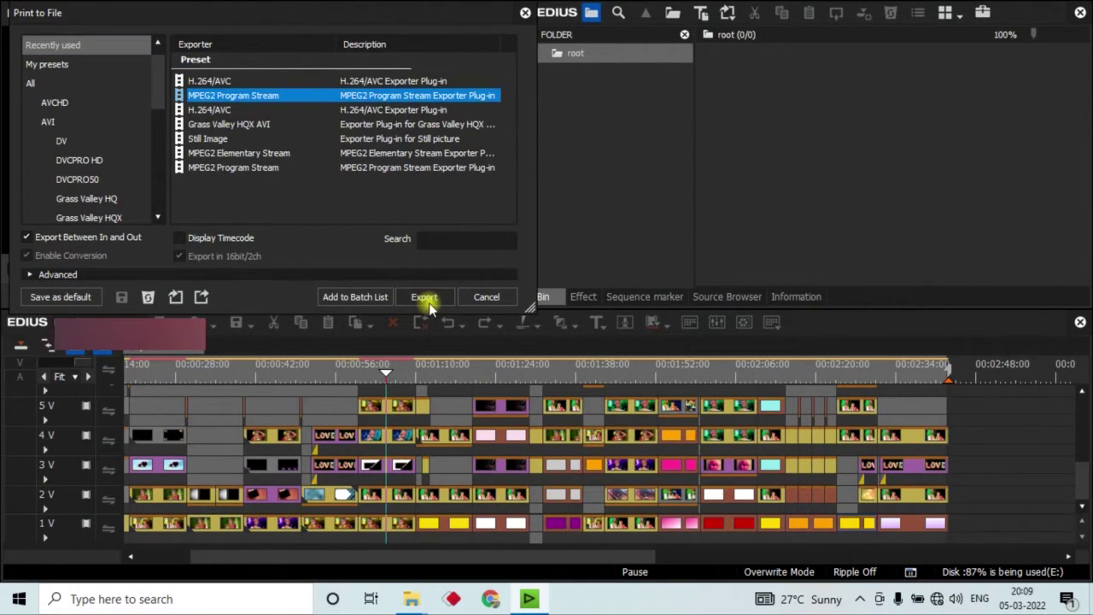
left_click(427, 299)
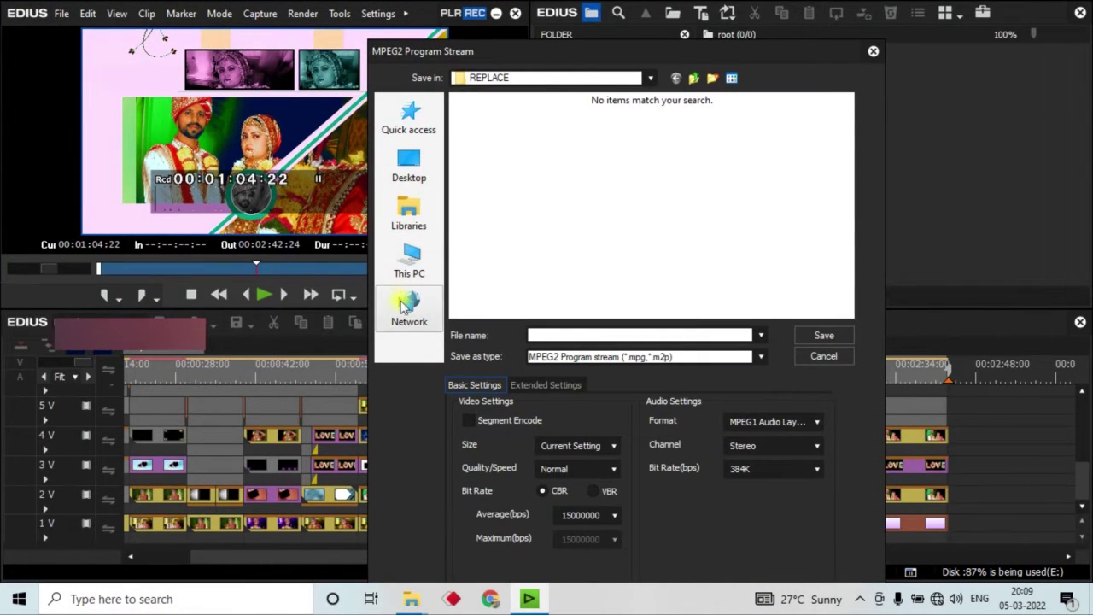
Save the MPEG2 export to the Desktop under the file name "Barish Ban Jana" and start rendering
left_click(409, 167)
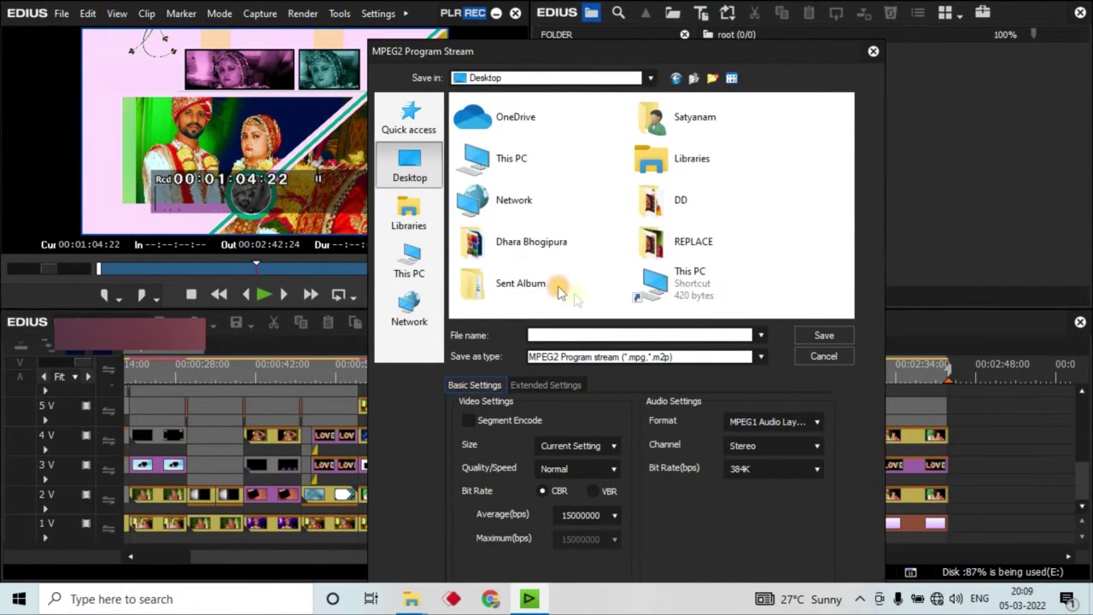
left_click(591, 335)
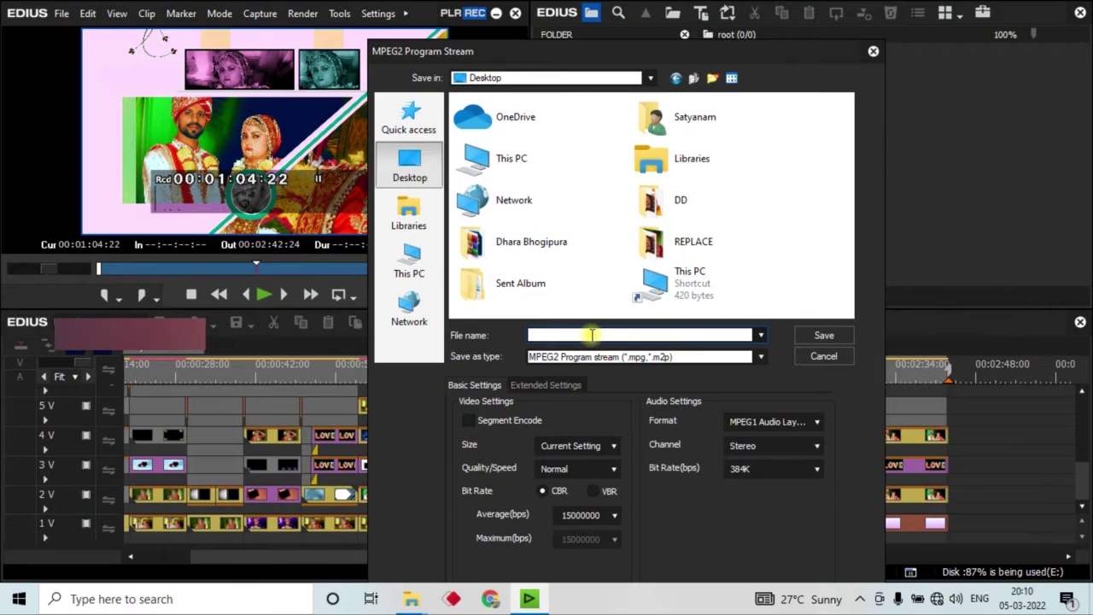
type("Barish Ban Jana")
left_click(821, 338)
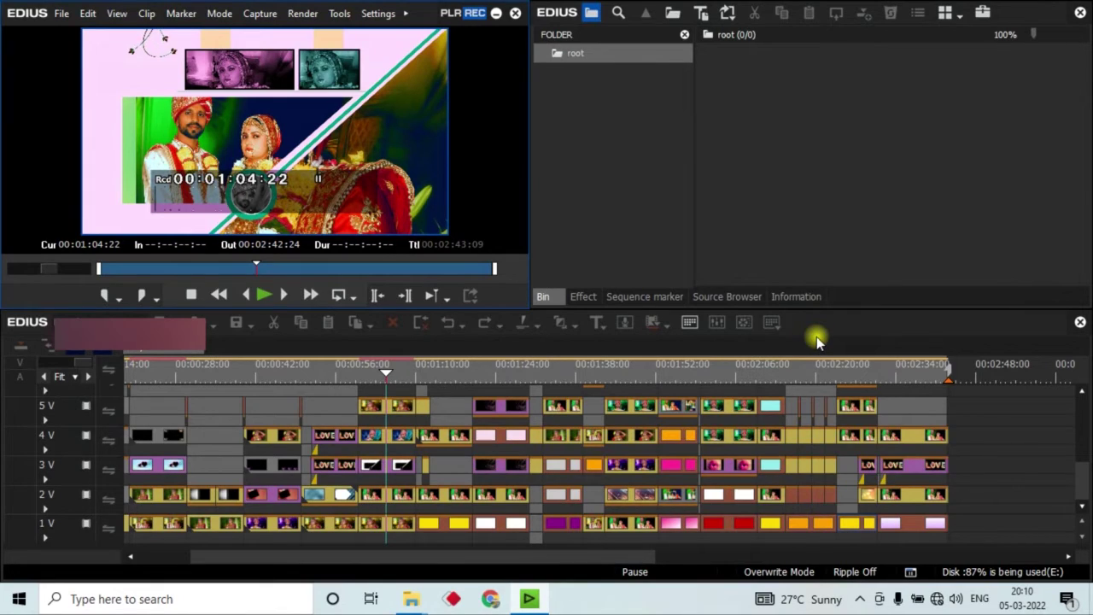